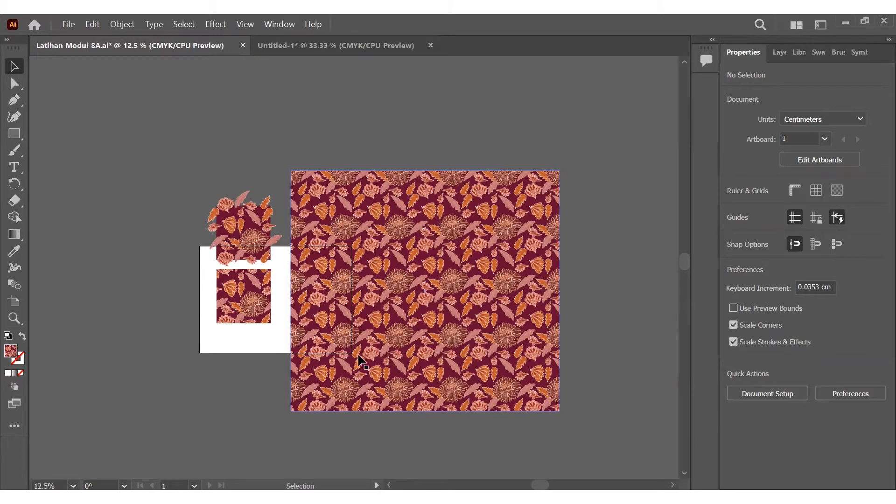
- Move the large pattern-filled rectangle sideways off the artboard and inspect the motif tile on the artboard
drag(468, 346, 531, 324)
drag(553, 291, 530, 309)
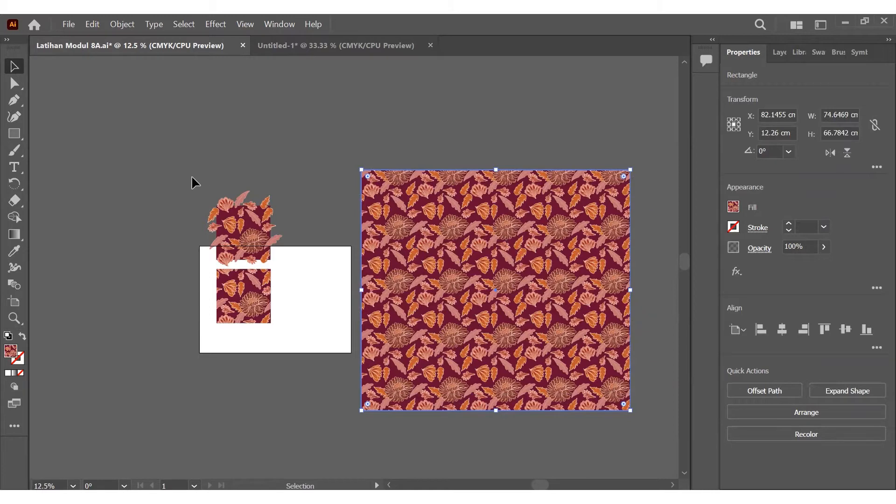
drag(187, 178, 294, 329)
click(292, 327)
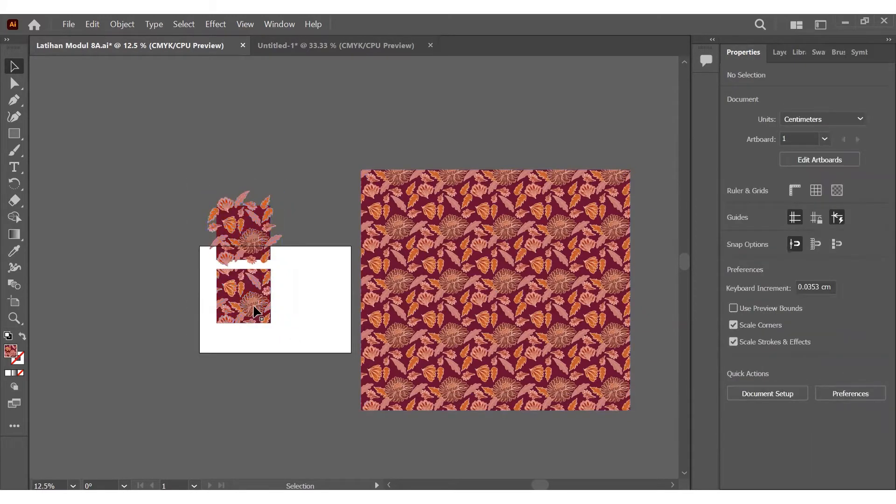
click(254, 312)
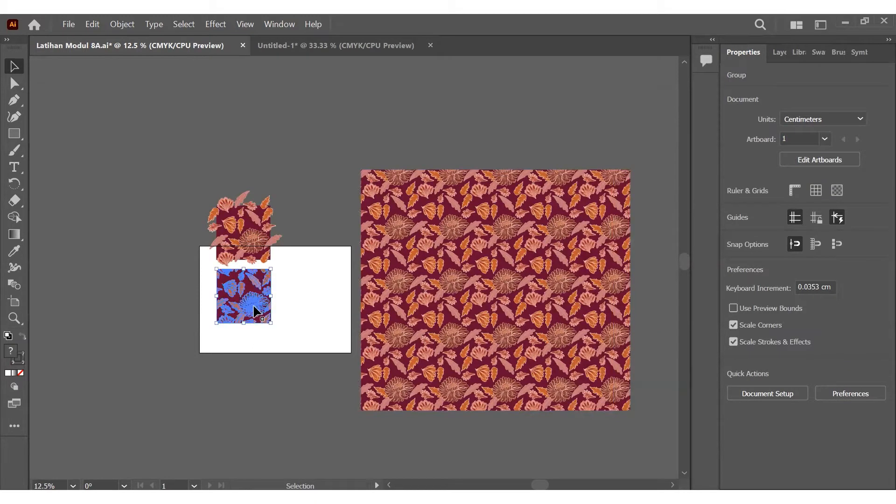
click(200, 191)
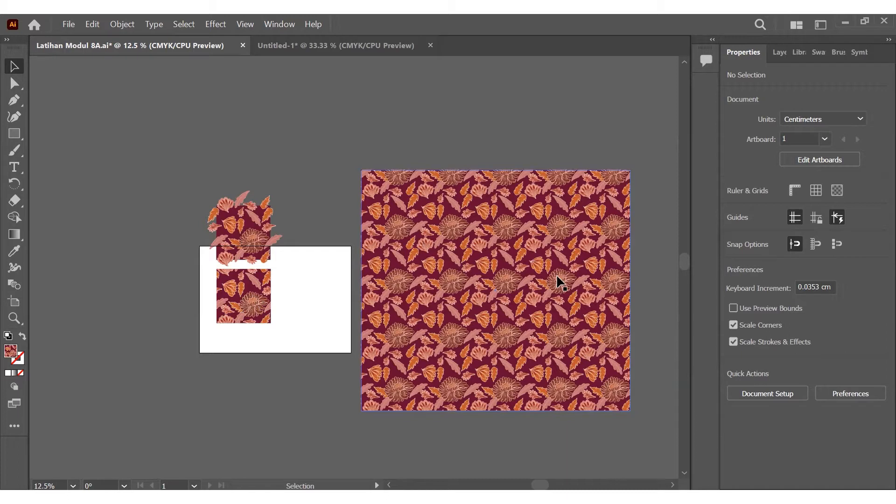
- Switch to the Untitled-1 document and examine the maroon background square and the floral motifs overlapping its edges
click(335, 45)
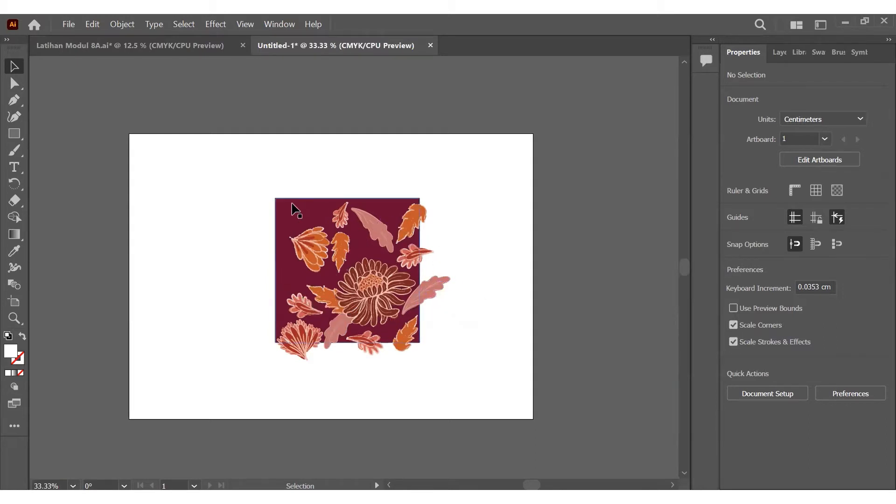
click(387, 208)
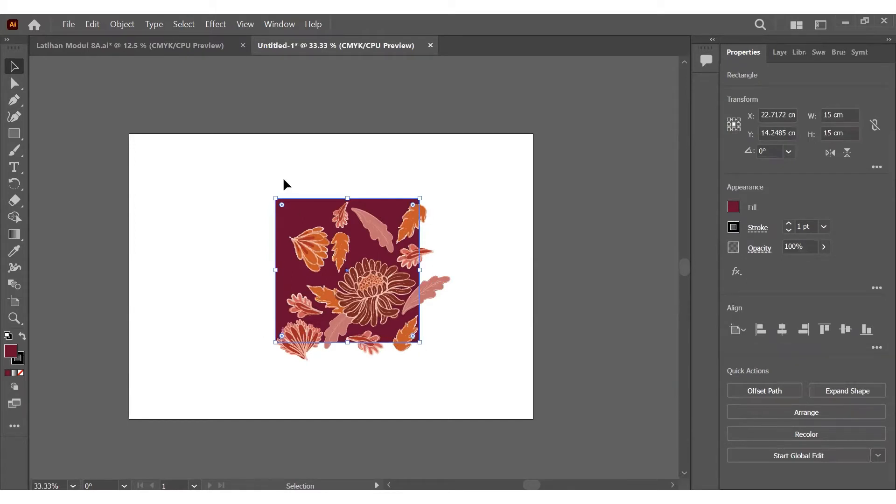
click(469, 205)
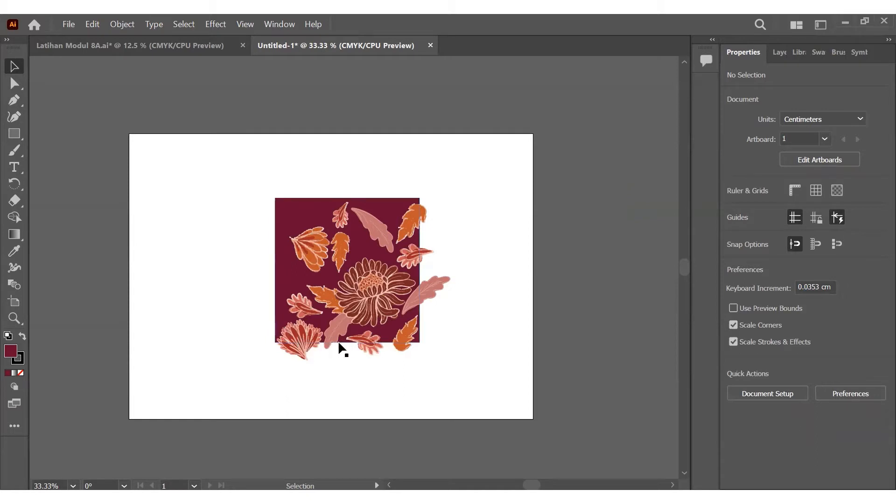
click(303, 355)
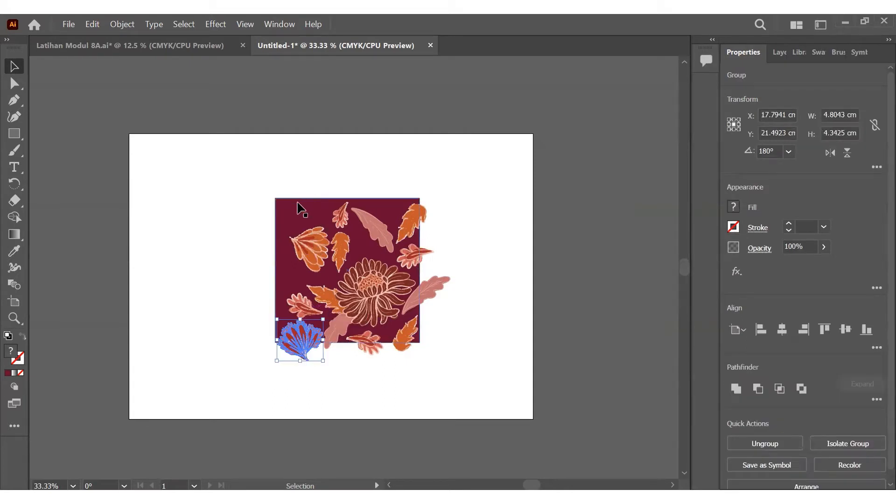
click(426, 214)
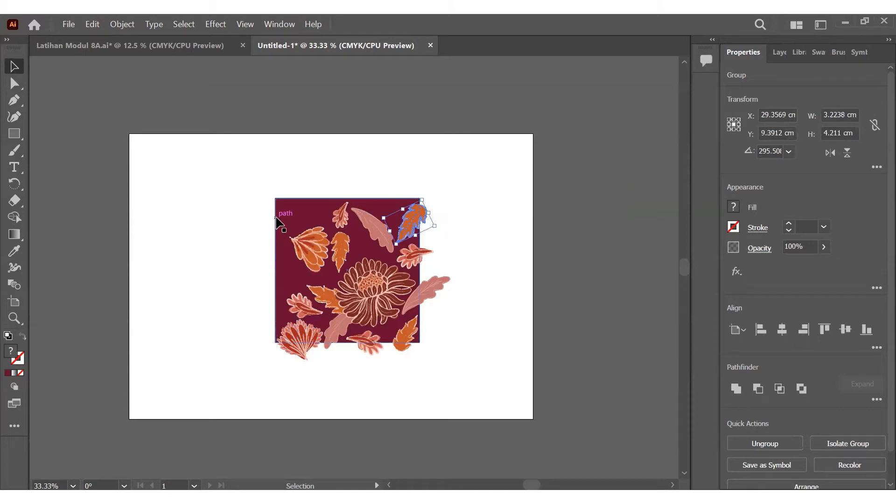
click(482, 218)
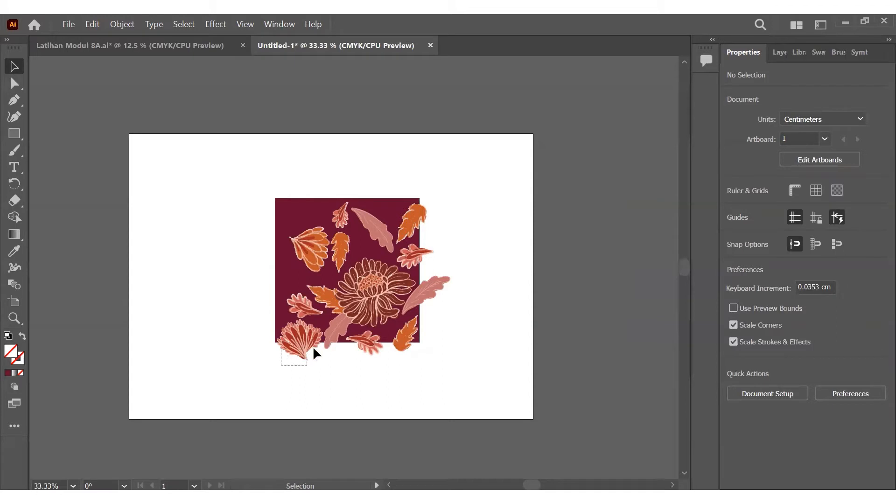
- Check which motifs cross the square's right edge and select the ones crossing its bottom edge
drag(313, 348, 440, 344)
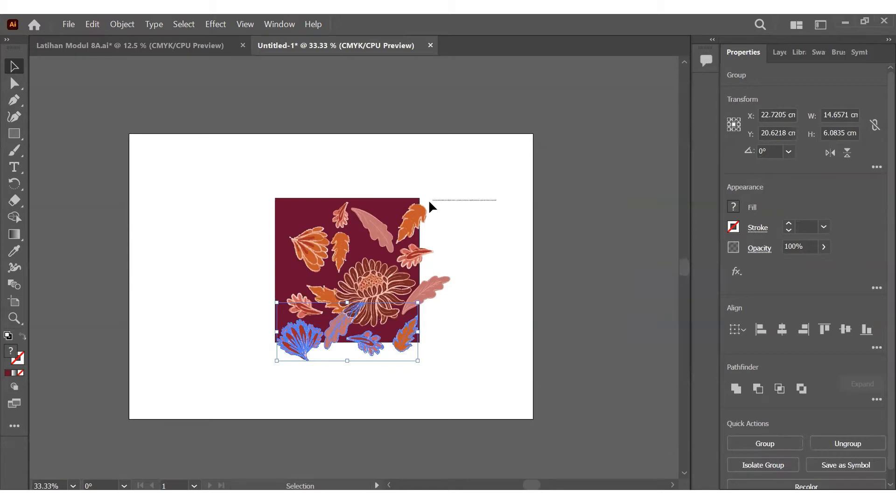
drag(429, 200, 422, 346)
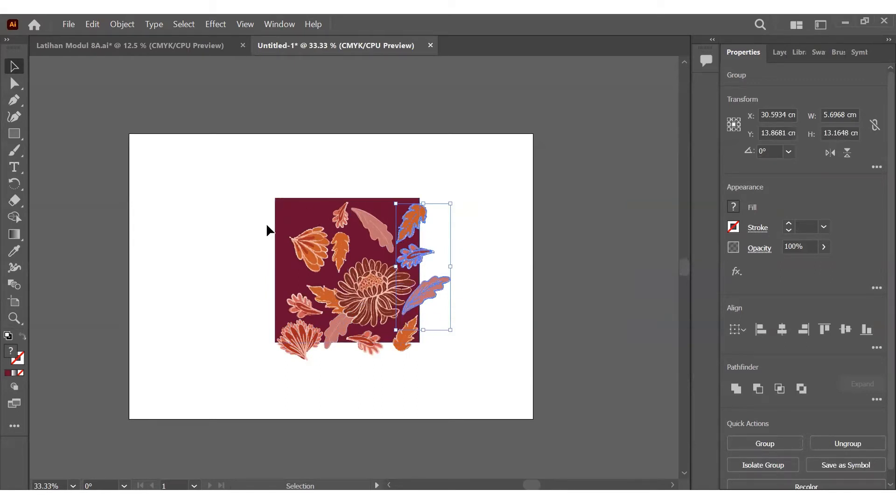
click(508, 273)
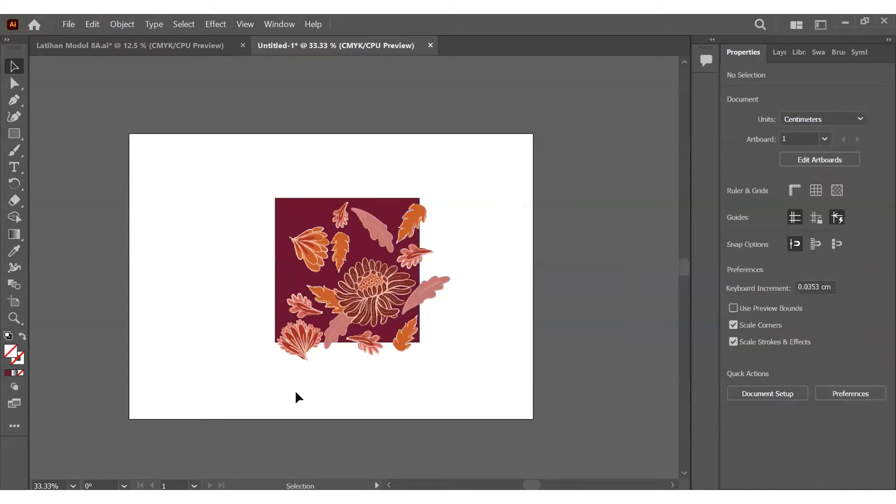
drag(284, 394, 424, 346)
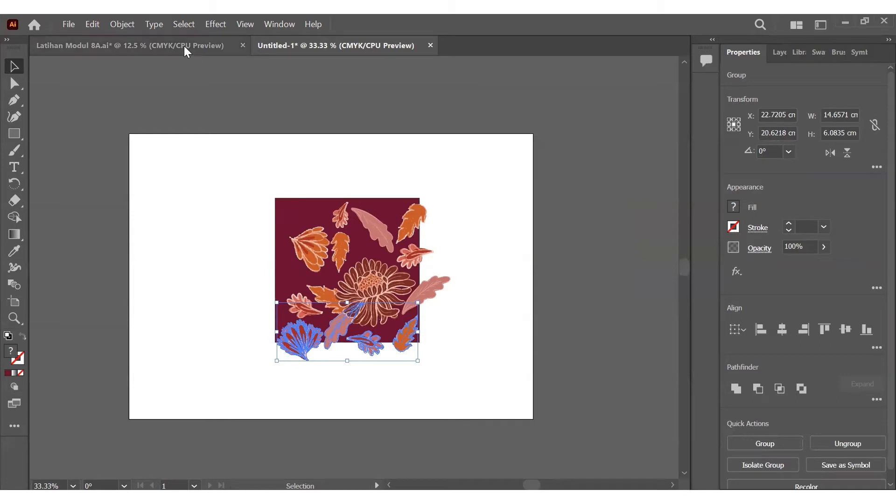
click(123, 24)
mouse_move(186, 35)
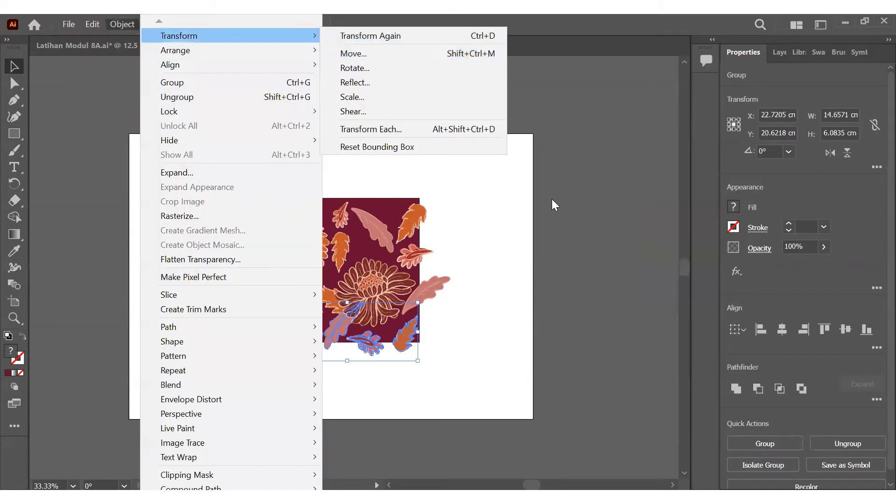
click(438, 58)
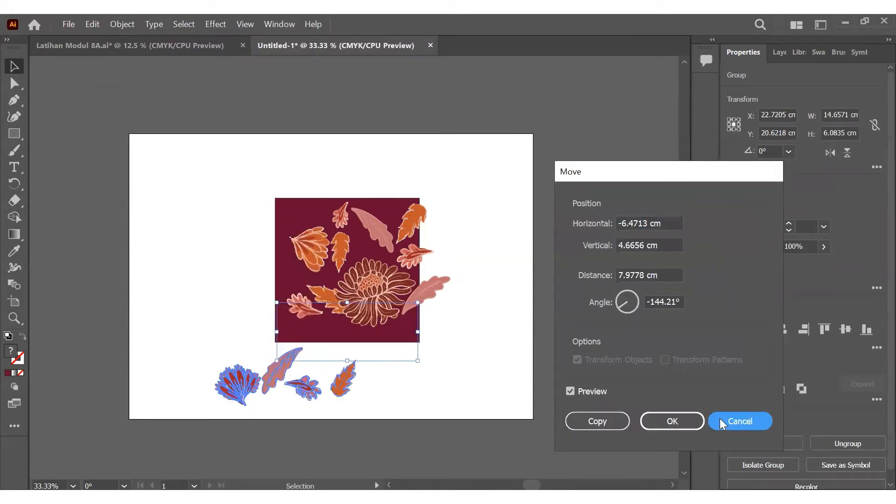
click(708, 416)
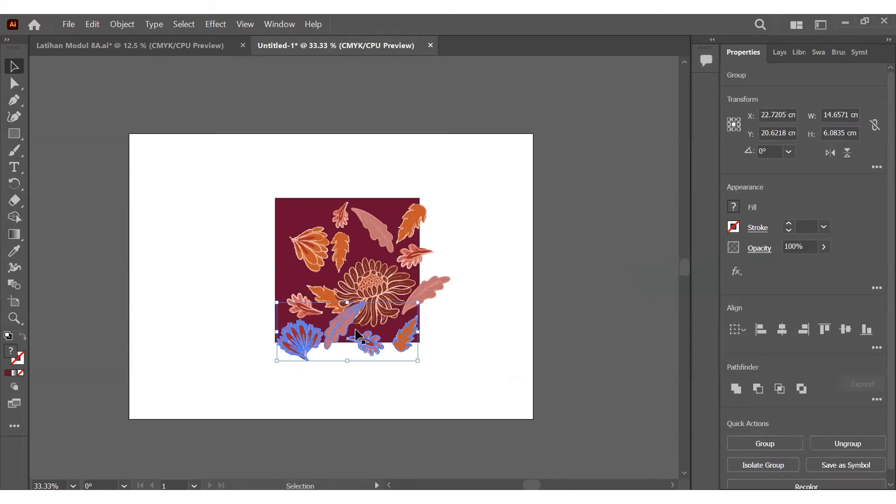
- Move a duplicate of the bottom-edge motifs 0 cm horizontally and -15 cm vertically onto the square's top edge, keeping the originals
click(123, 25)
mouse_move(184, 35)
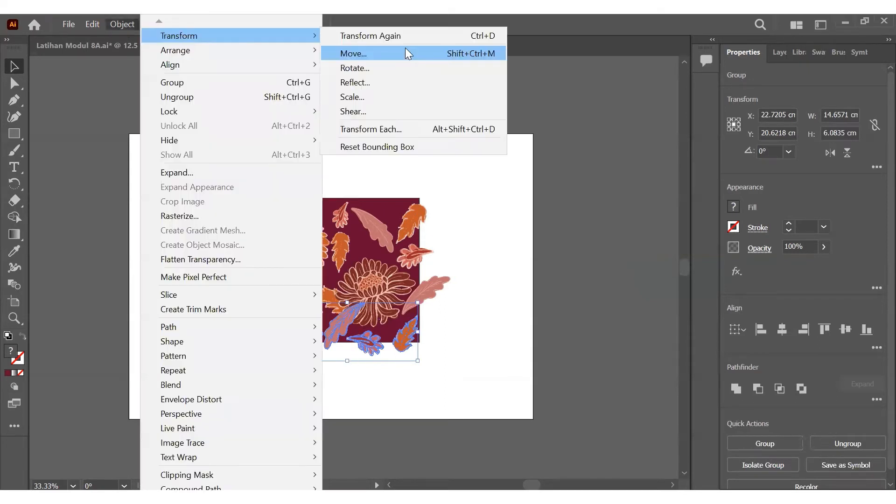
click(404, 52)
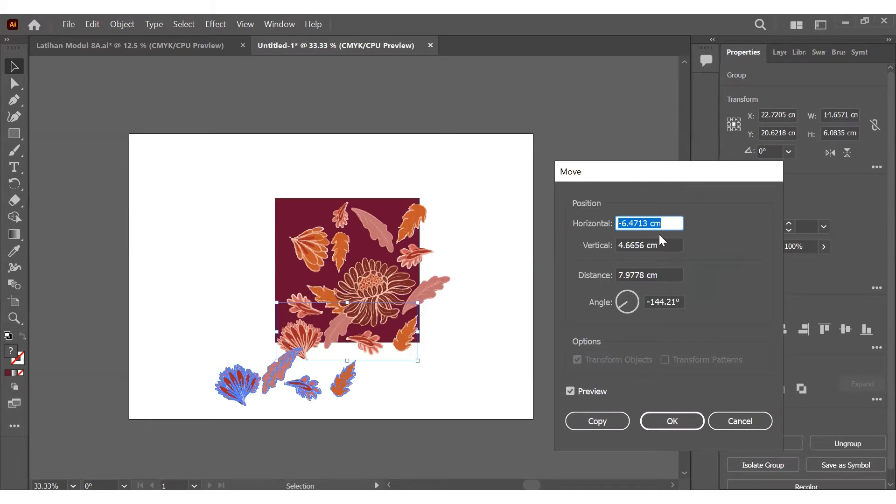
text(0)
key(Tab)
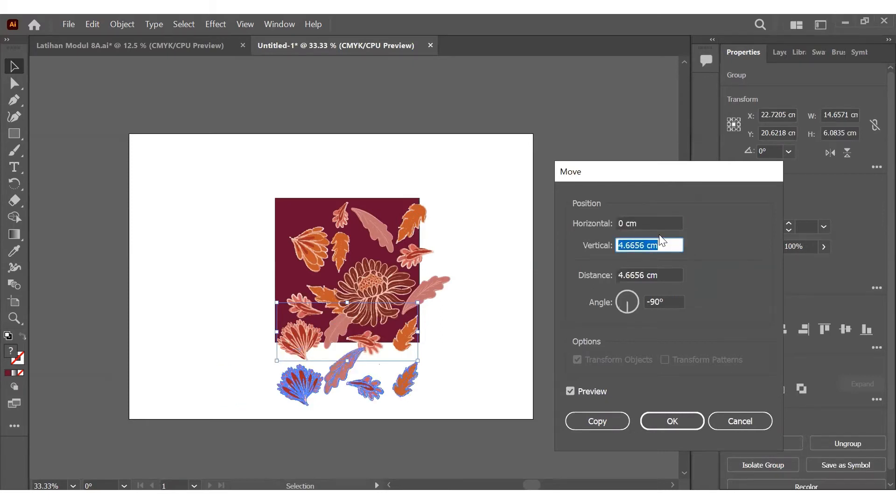
text(-15)
text(cm)
click(583, 391)
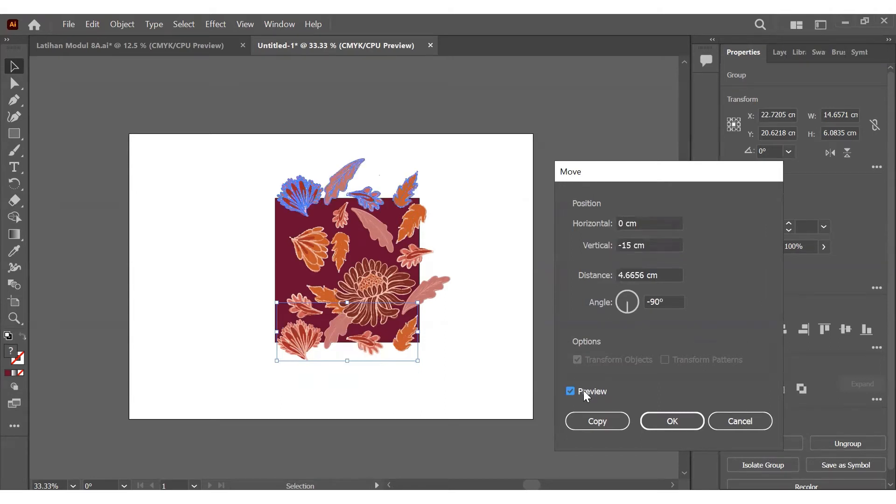
click(584, 391)
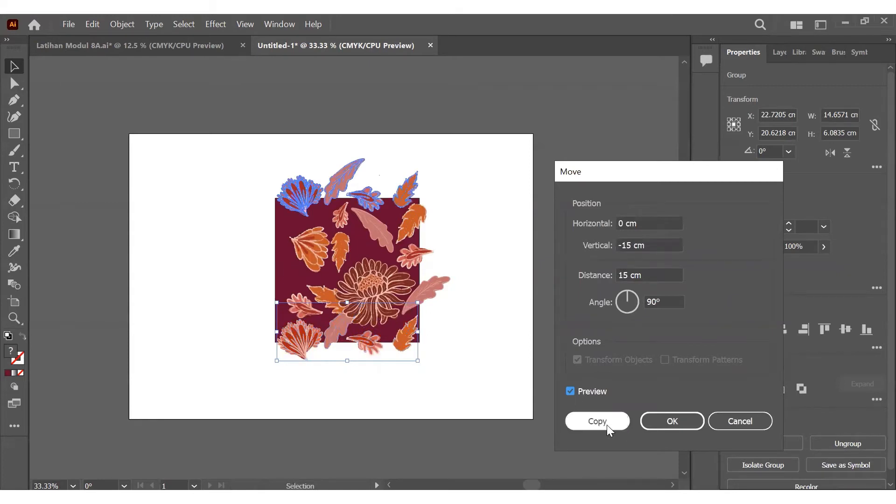
click(676, 425)
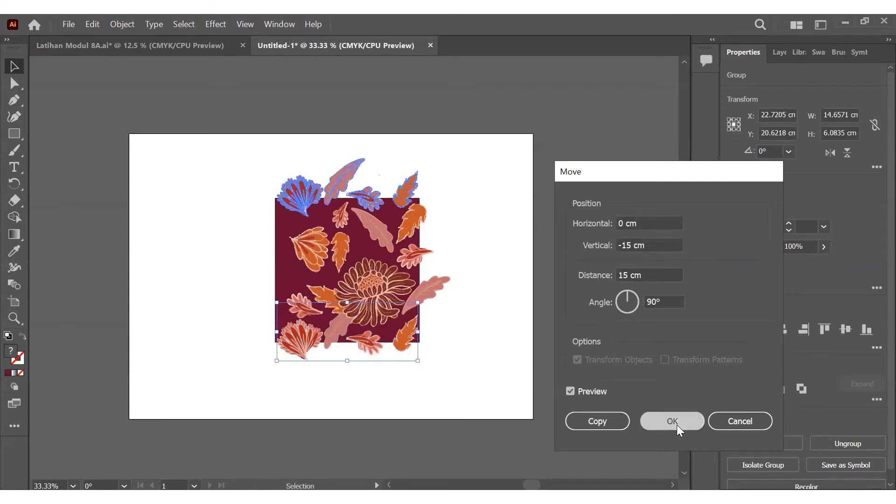
click(530, 305)
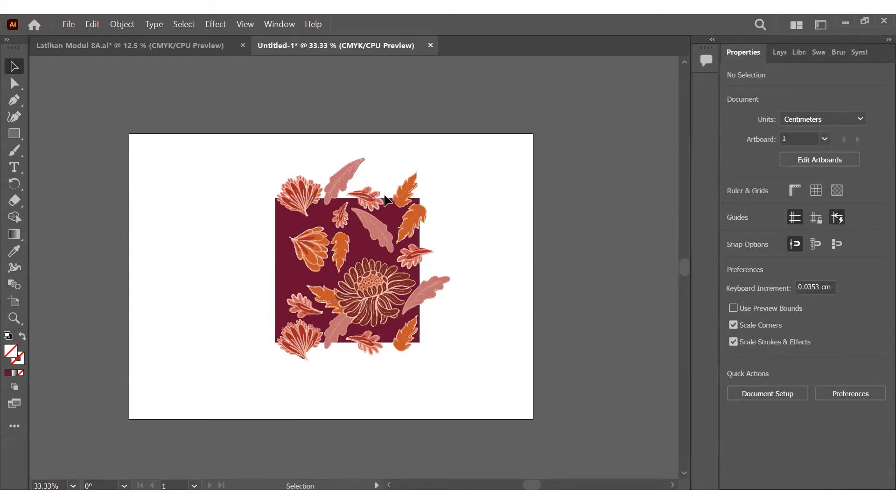
- Duplicate in place the three leaf motifs crossing the square's right edge
drag(427, 230, 422, 332)
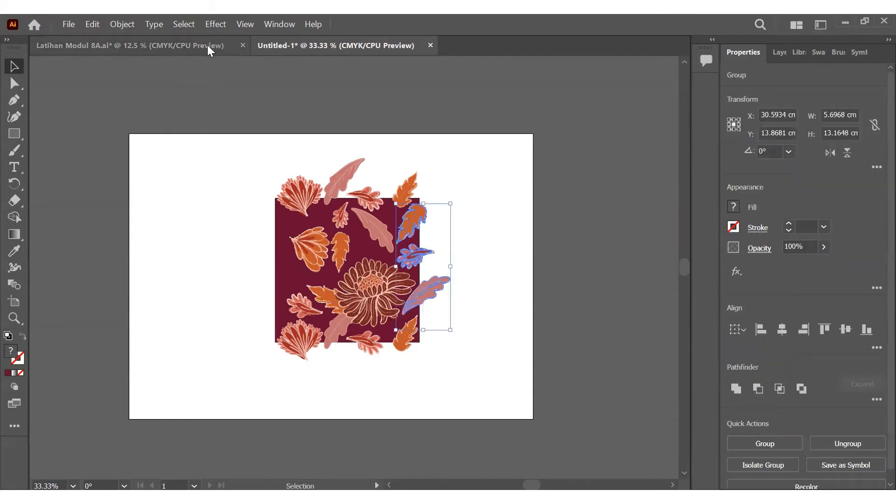
key(a)
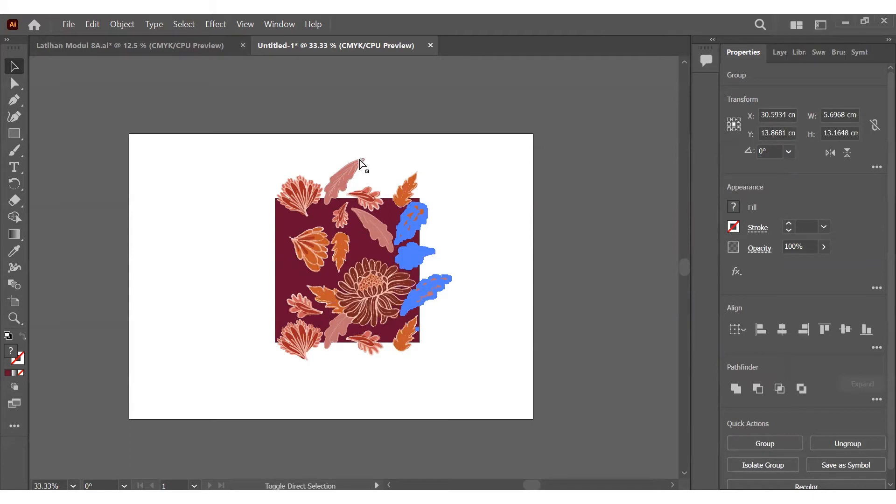
key(v)
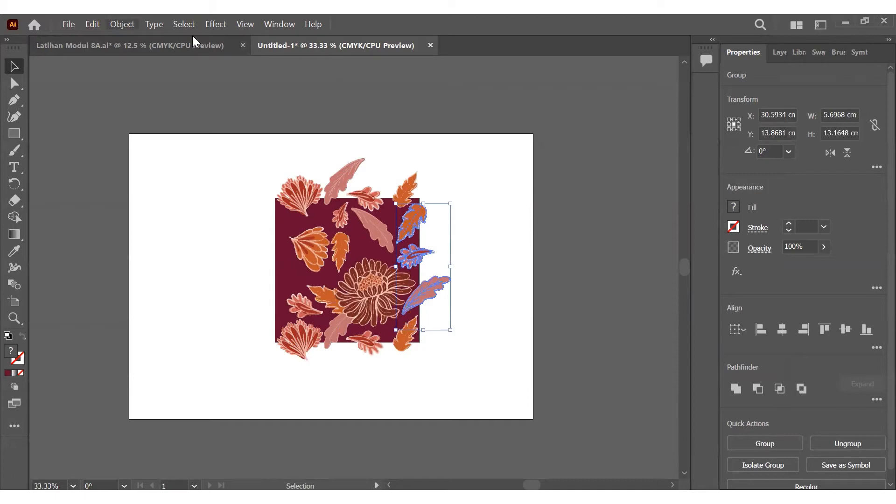
- Move the duplicated right-edge motifs -15 cm horizontally and 0 cm vertically onto the square's left edge
click(122, 24)
mouse_move(243, 35)
click(392, 55)
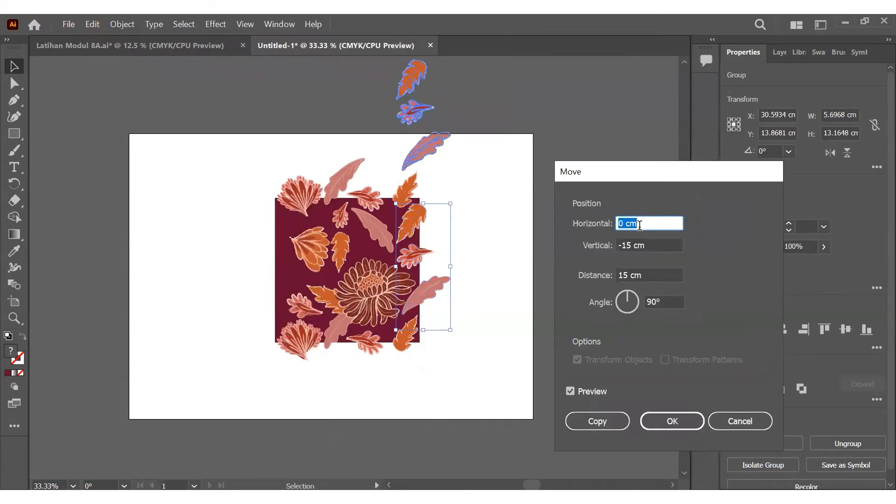
text(-15 cm)
key(Tab)
text(0)
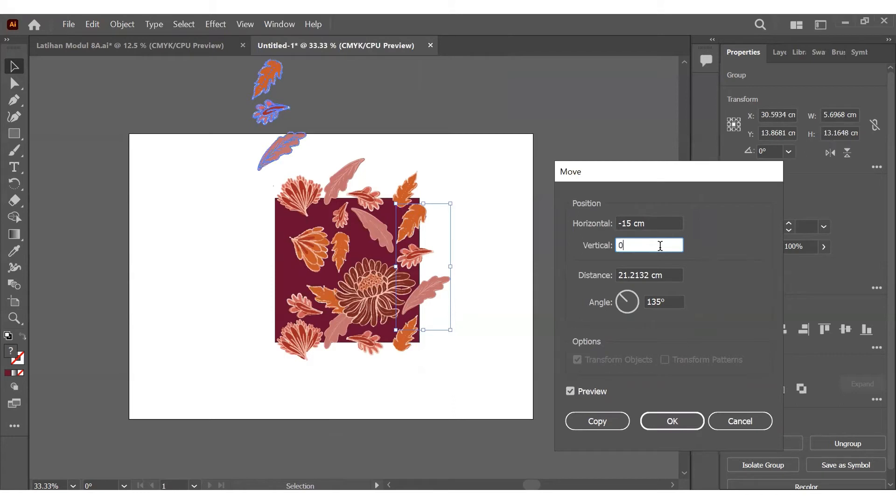
click(592, 391)
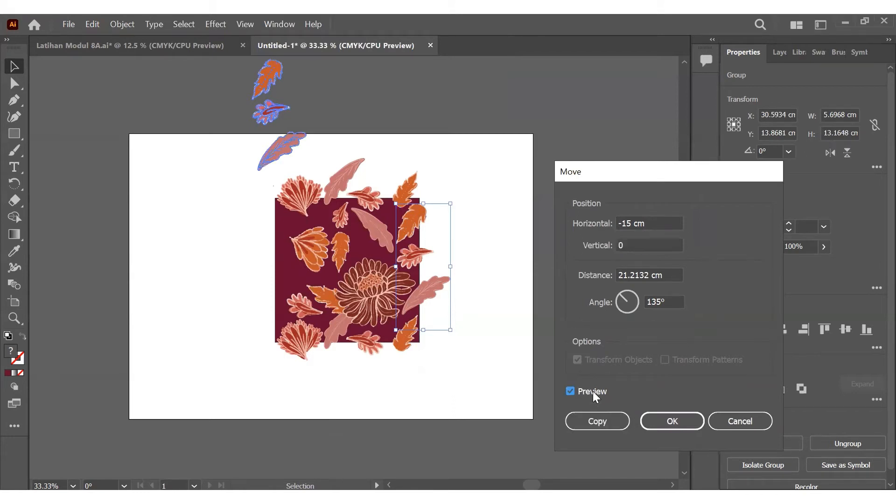
click(593, 391)
click(593, 391)
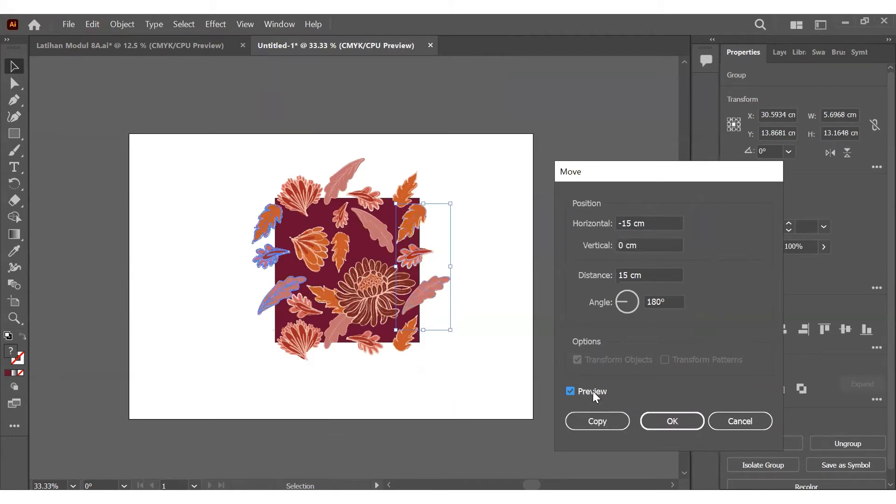
click(672, 422)
click(482, 289)
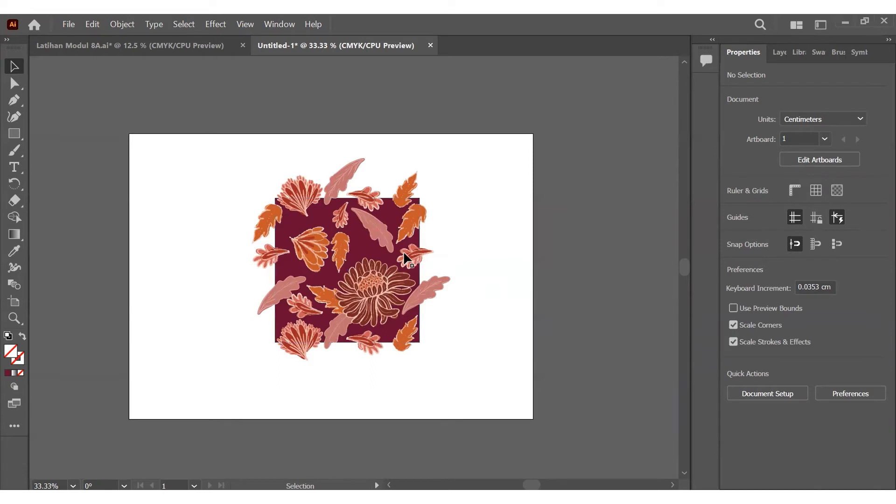
- Copy the maroon background square and paste it in place in front of all motifs, with the layer list shown
click(370, 255)
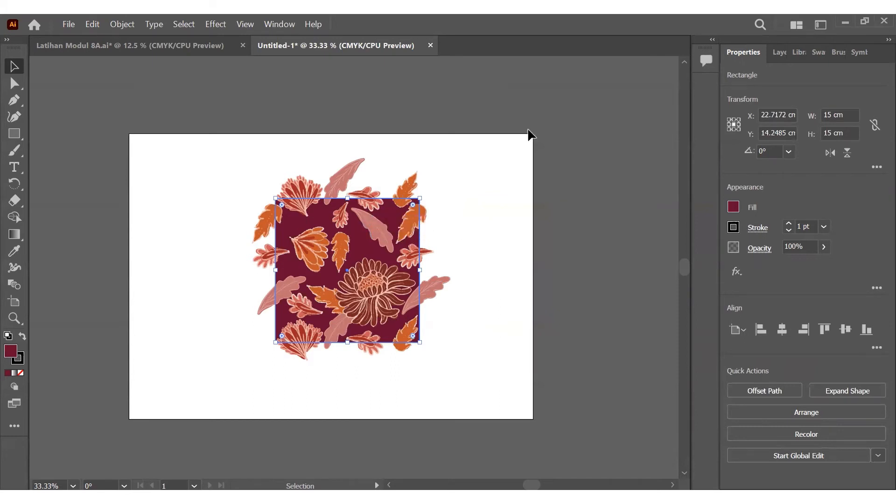
key(ctrl+c)
click(778, 50)
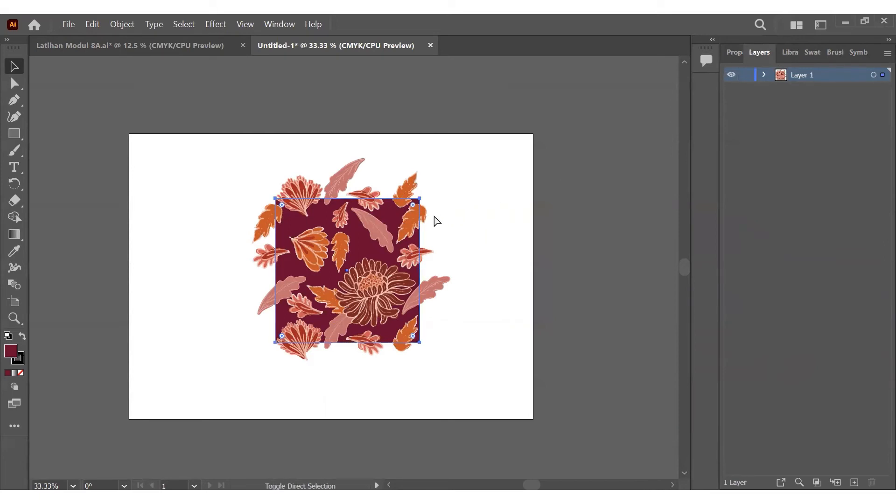
key(ctrl+f)
click(481, 234)
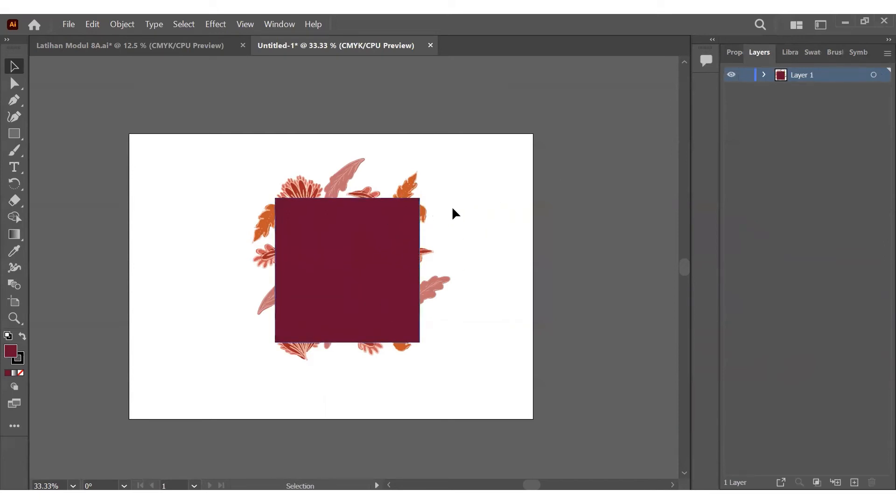
- Send the front maroon square behind all the motifs and remove its stroke, keeping the maroon fill
click(407, 251)
key(ctrl+shift+bracketleft)
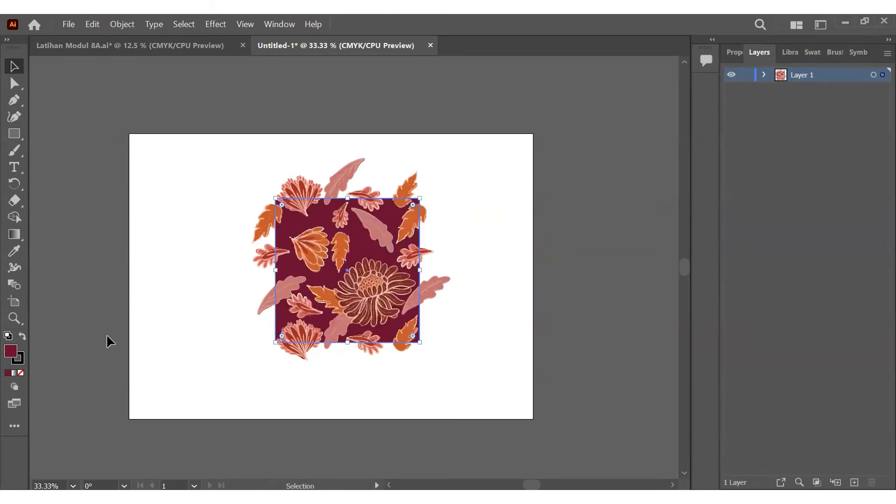
click(22, 371)
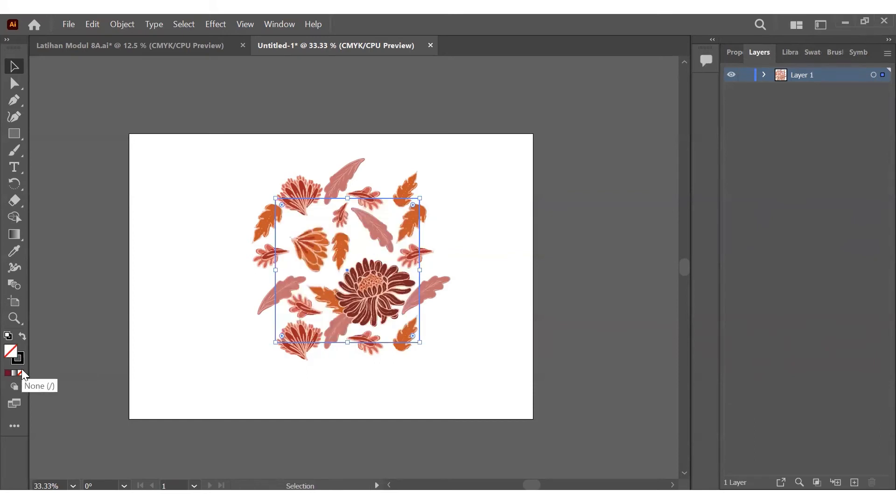
key(ctrl+z)
click(21, 358)
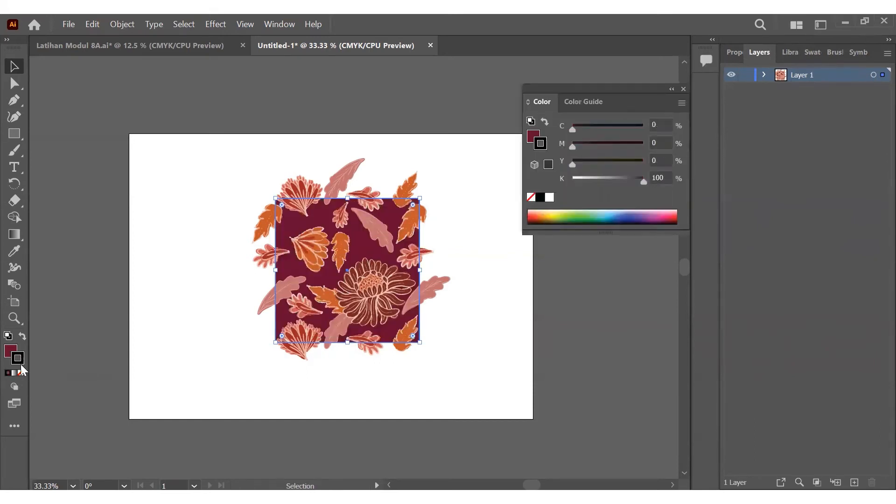
click(22, 373)
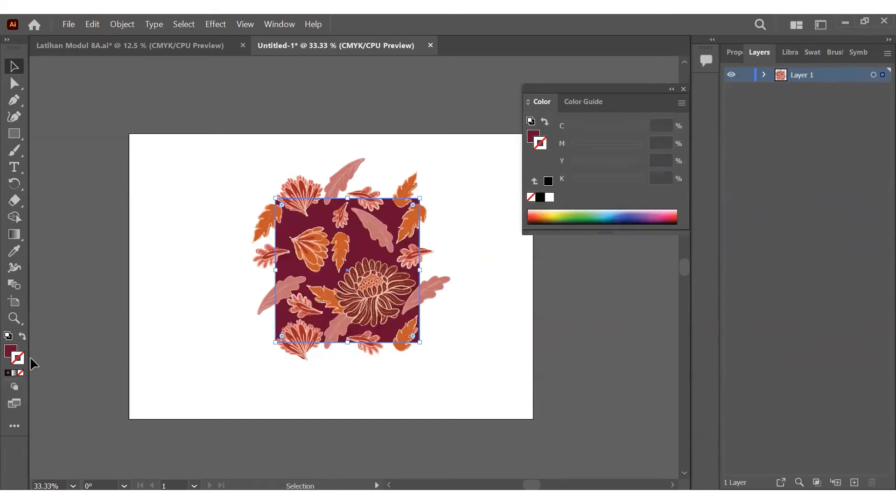
click(6, 351)
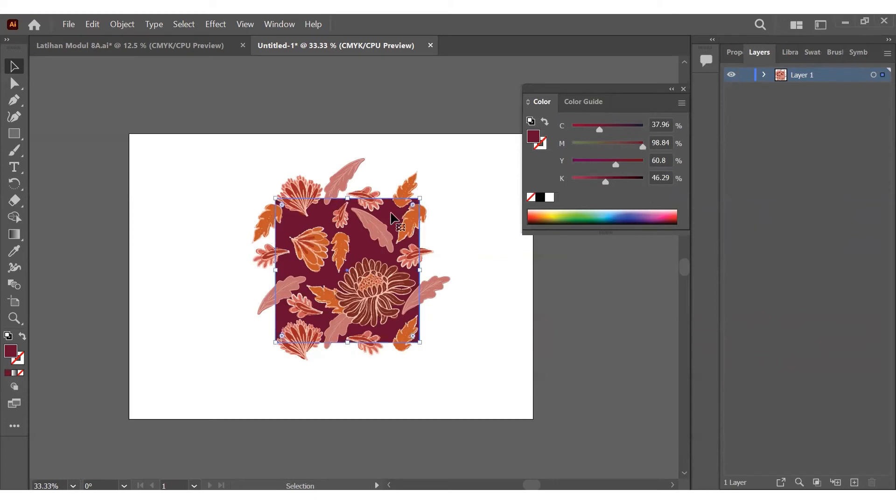
- Clip the background and all motifs with a clipping mask made from an in-place front copy of the maroon square
key(ctrl+c)
key(ctrl+f)
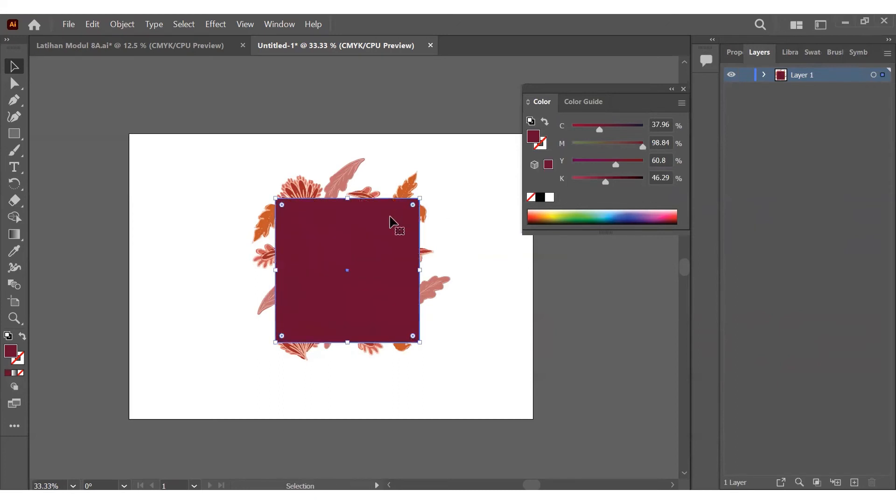
click(470, 223)
drag(217, 144, 471, 394)
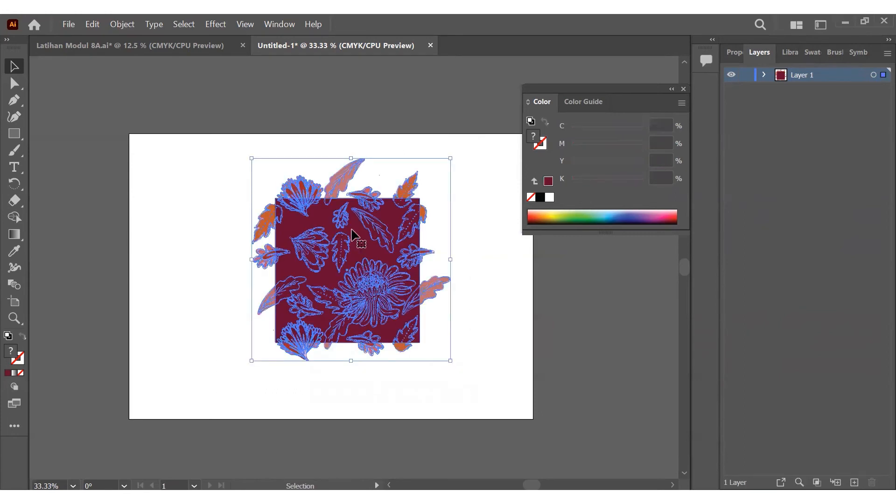
right_click(352, 230)
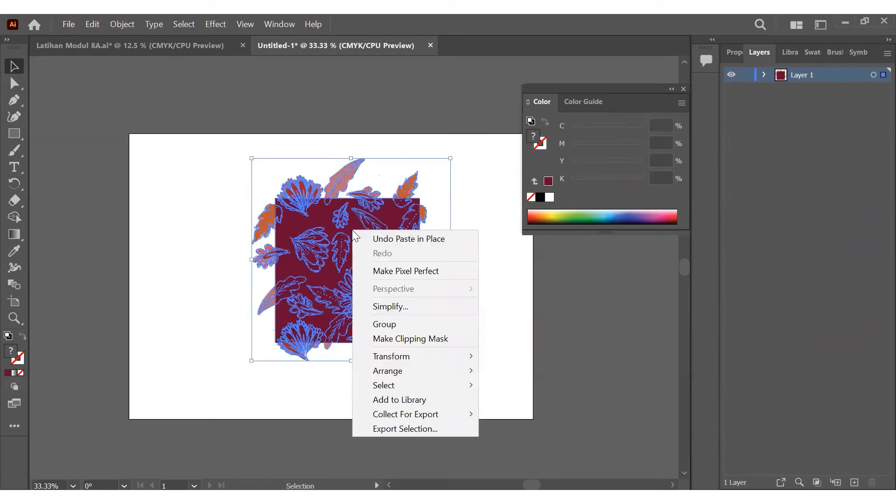
click(430, 340)
click(459, 330)
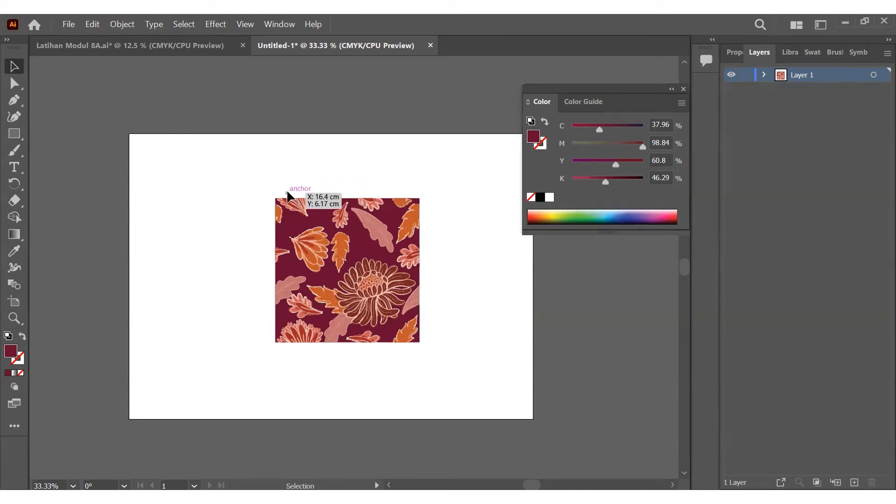
- Duplicate the clipped floral tile across the artboard's left edge, roughly level with the original
click(381, 277)
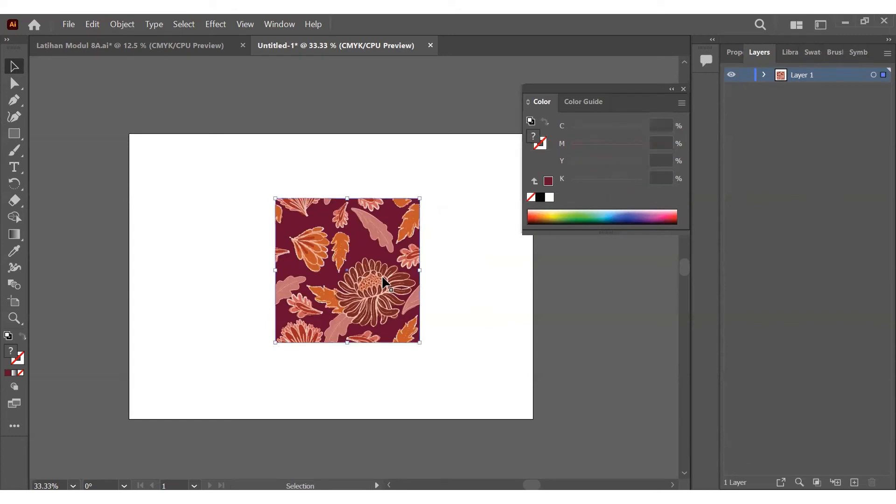
key(ctrl)
drag(394, 282, 202, 279)
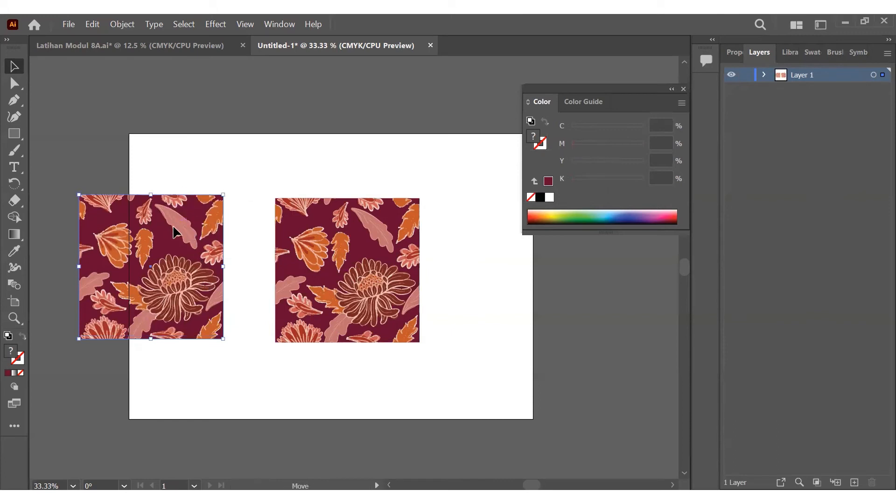
drag(177, 224, 178, 228)
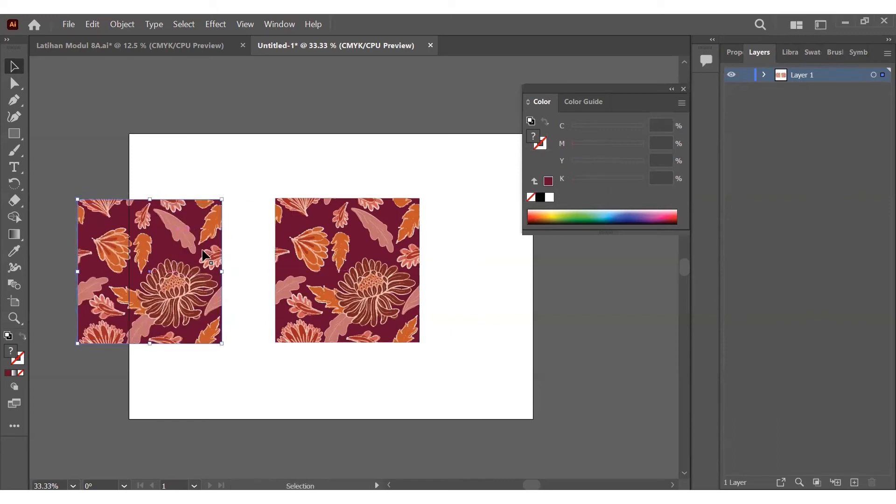
- Trim the original clipped tile to its square boundary with the Pathfinder Crop operation
click(376, 245)
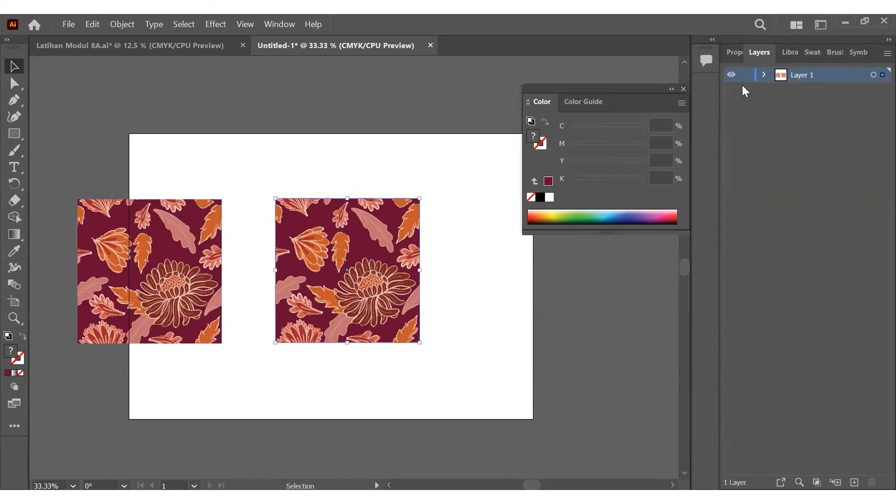
click(730, 55)
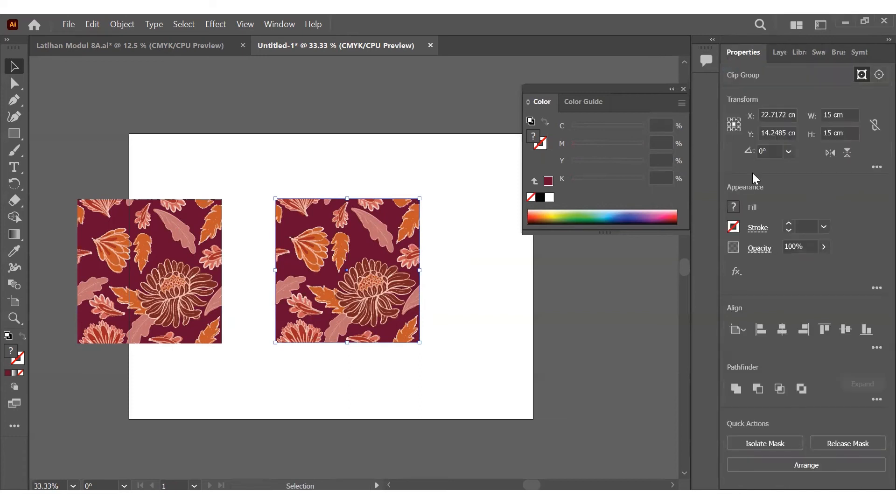
click(876, 399)
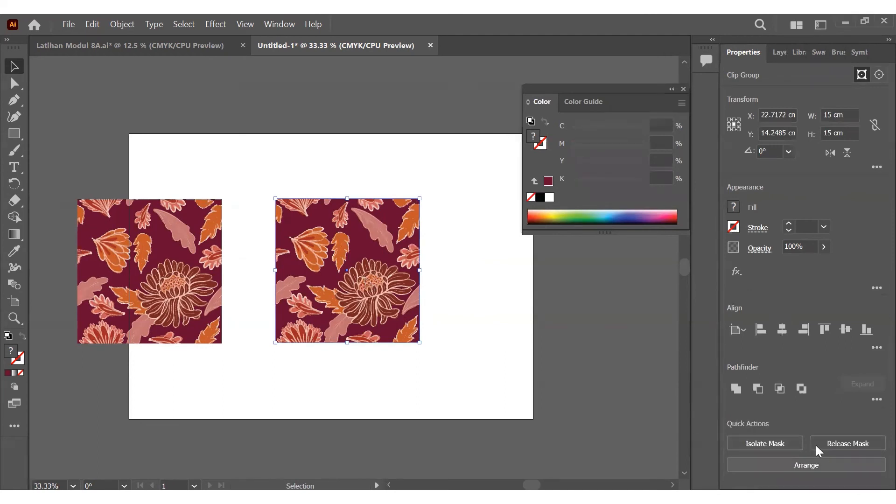
click(876, 401)
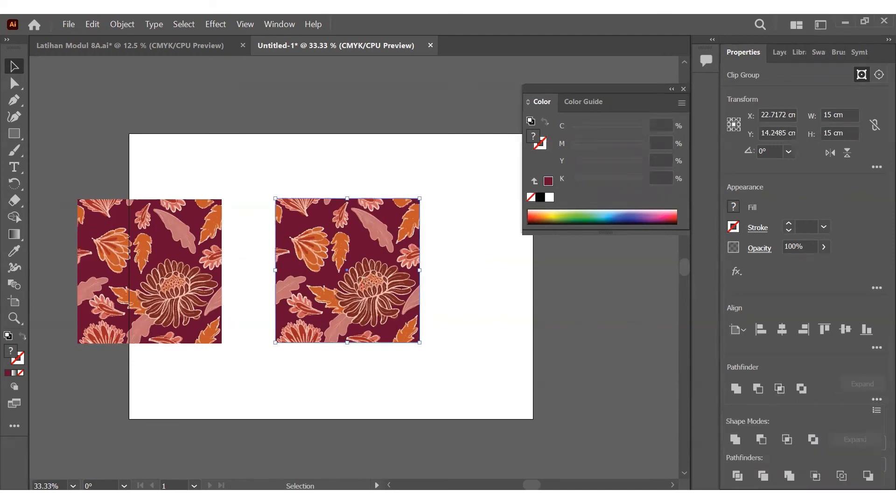
click(815, 476)
key(ctrl+shift+a)
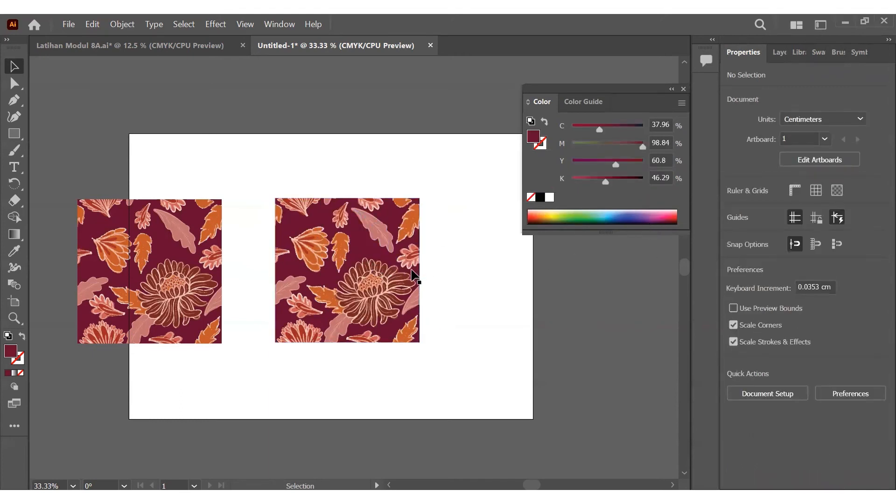
- Add the cropped floral tile to the document's swatches as a new pattern swatch
click(818, 52)
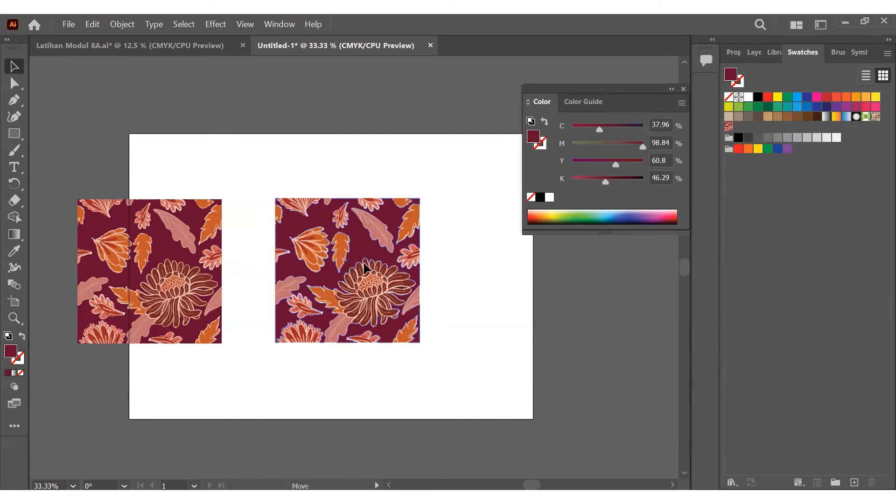
drag(347, 266, 742, 128)
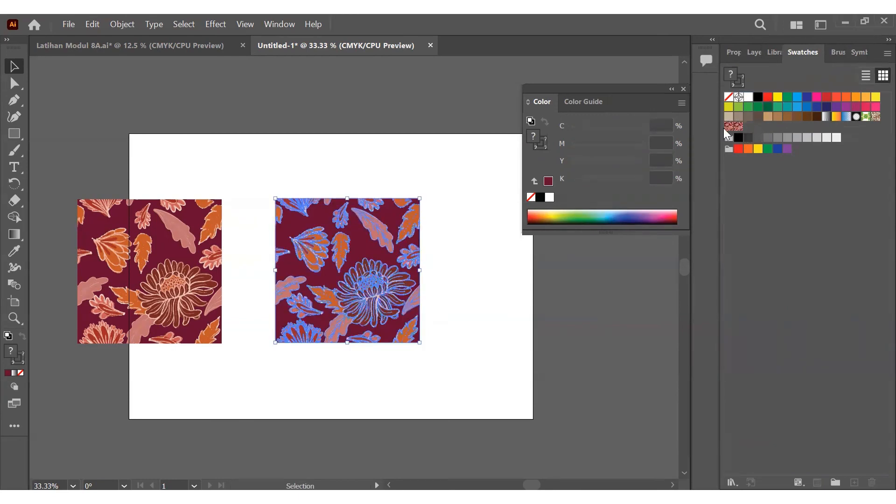
click(503, 344)
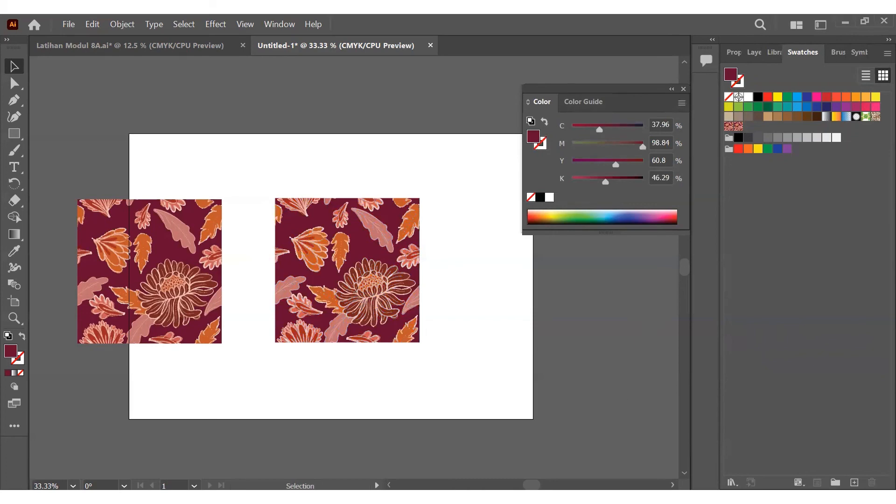
- Draw a maroon rectangle about 60.7 cm wide and 54.6 cm high extending past the artboard's right edge
scroll(353, 266, right, 10)
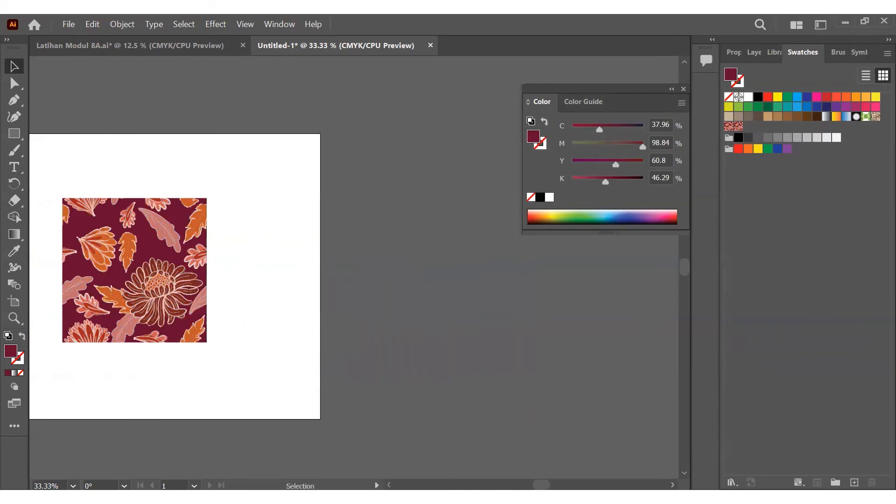
key(z)
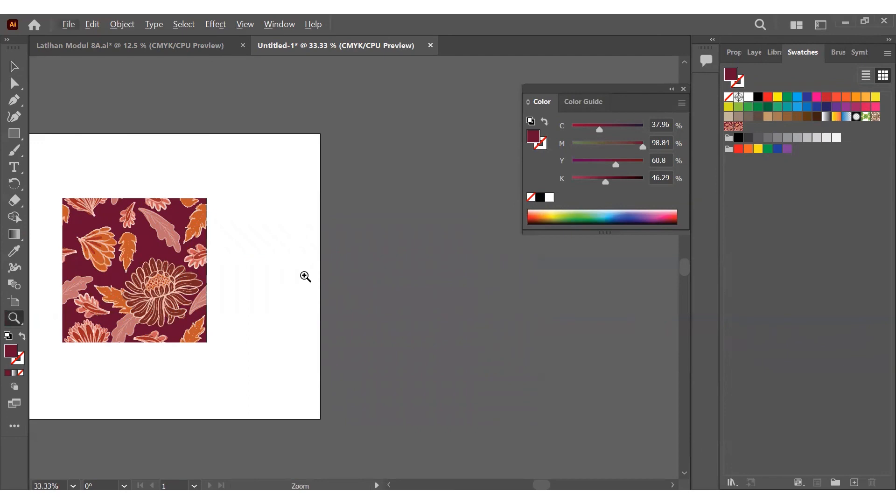
click(306, 276)
click(339, 272)
alt+click(416, 280)
alt+click(415, 280)
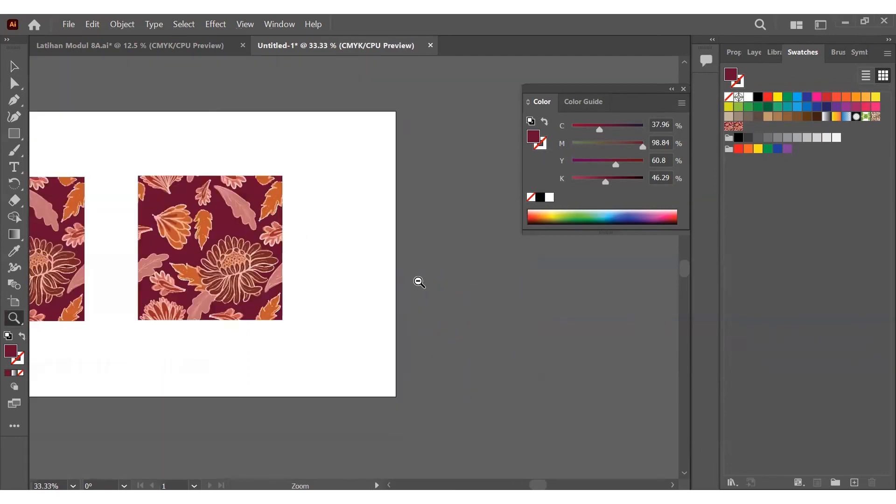
alt+click(467, 279)
alt+click(467, 279)
click(14, 134)
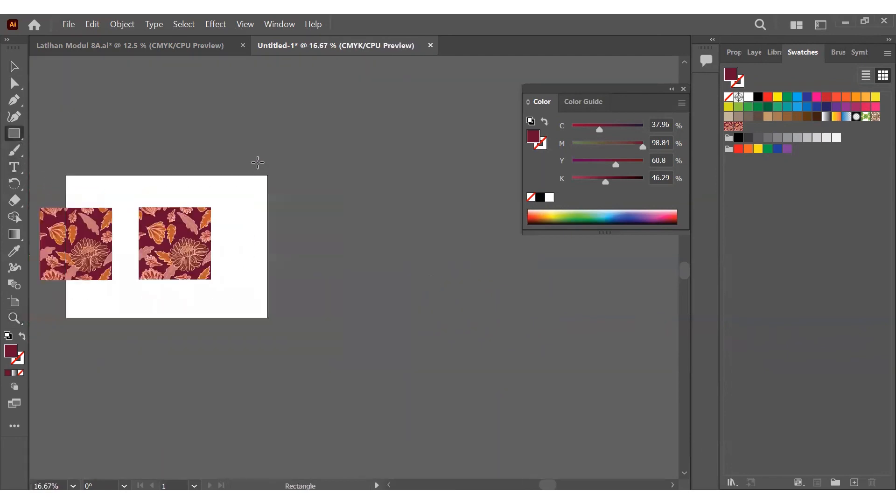
drag(248, 146, 539, 407)
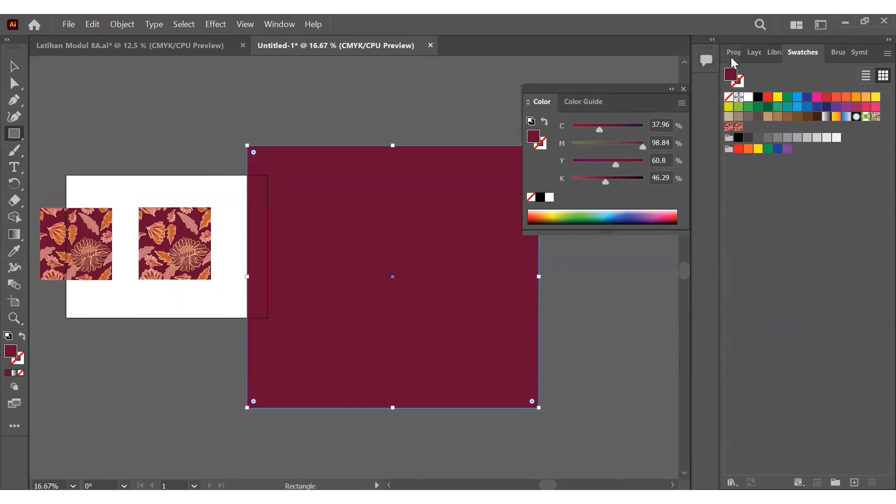
- Set the new rectangle's width and height to 100 cm each
click(752, 53)
click(735, 54)
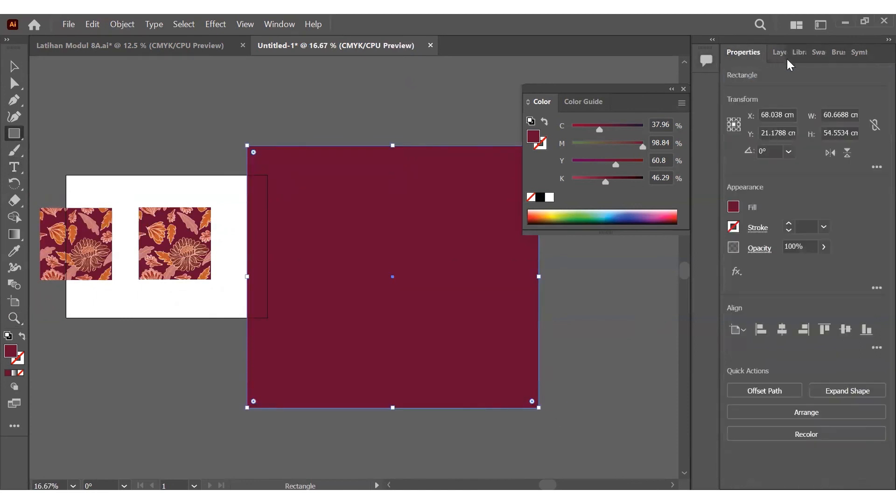
click(833, 115)
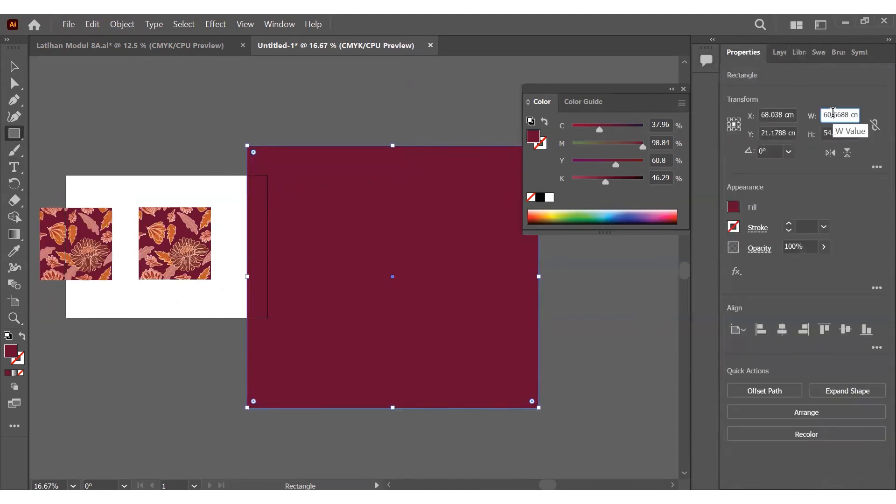
text(100)
key(Tab)
text(1)
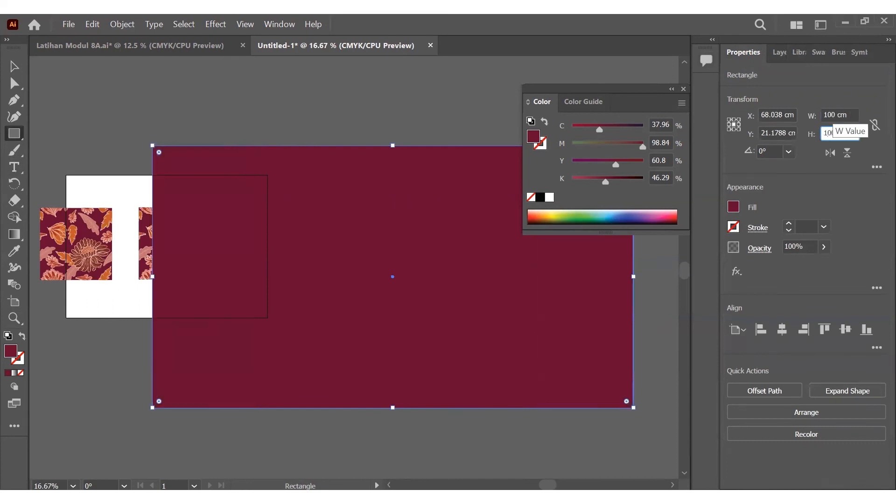
text(00)
key(Return)
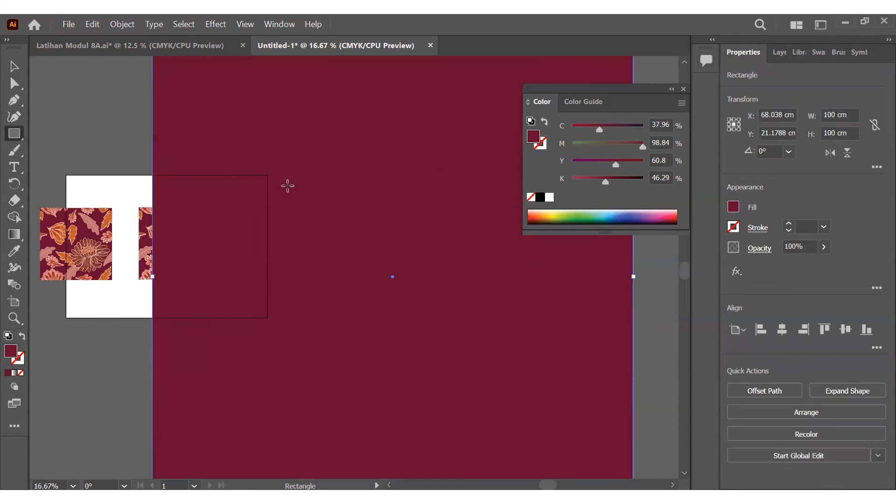
- Fill the 100 cm square with the newly added floral pattern swatch
scroll(367, 253, up, 3)
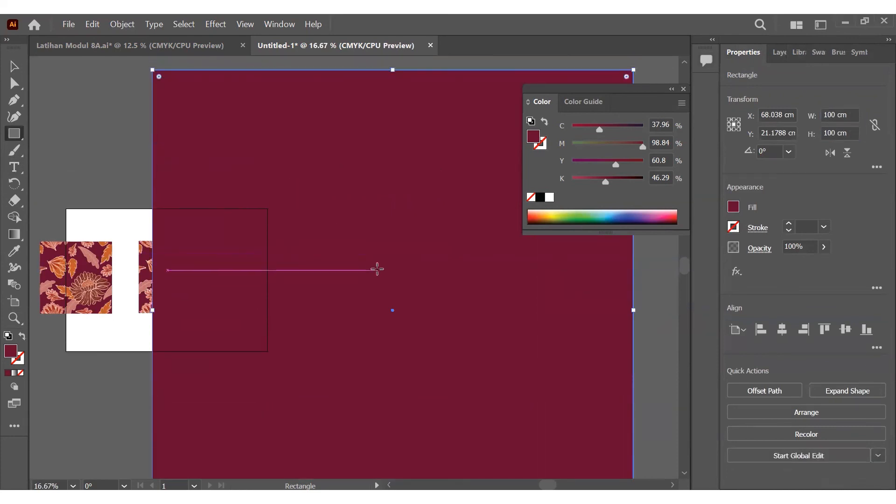
click(818, 53)
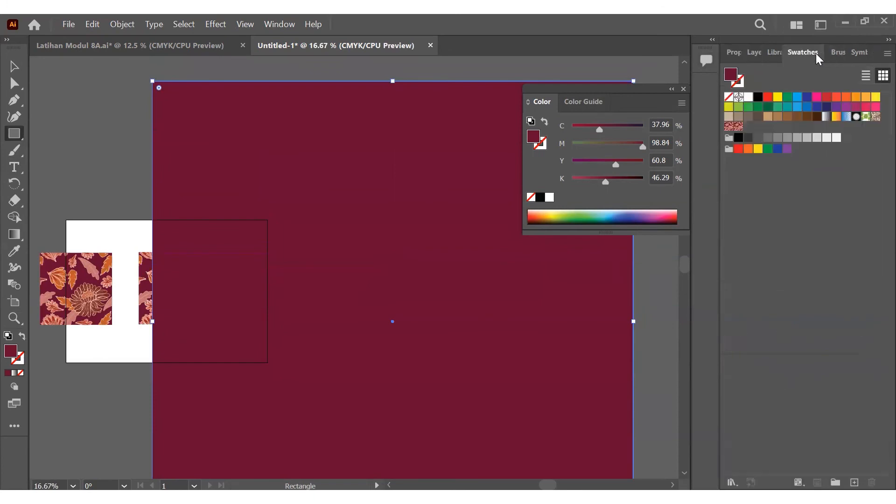
click(739, 127)
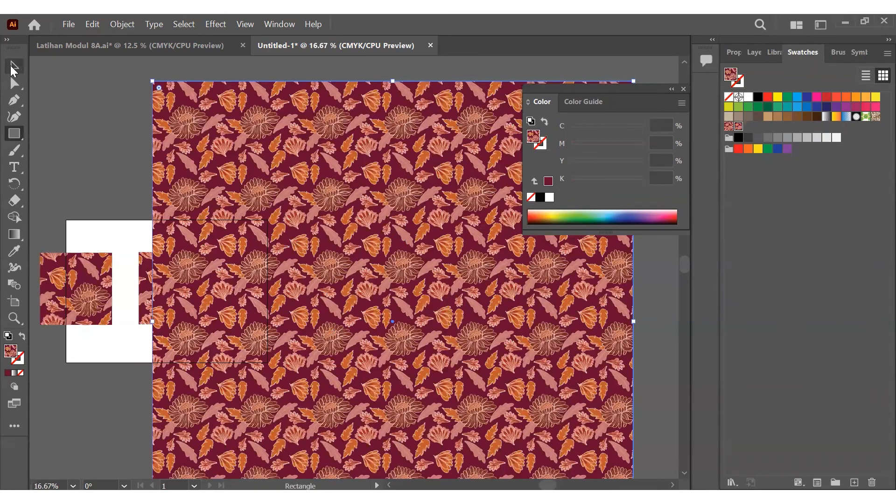
- Move the pattern-filled square clear of the artboard's right edge and inspect the pattern repeat up close
click(13, 67)
drag(305, 186, 387, 286)
key(z)
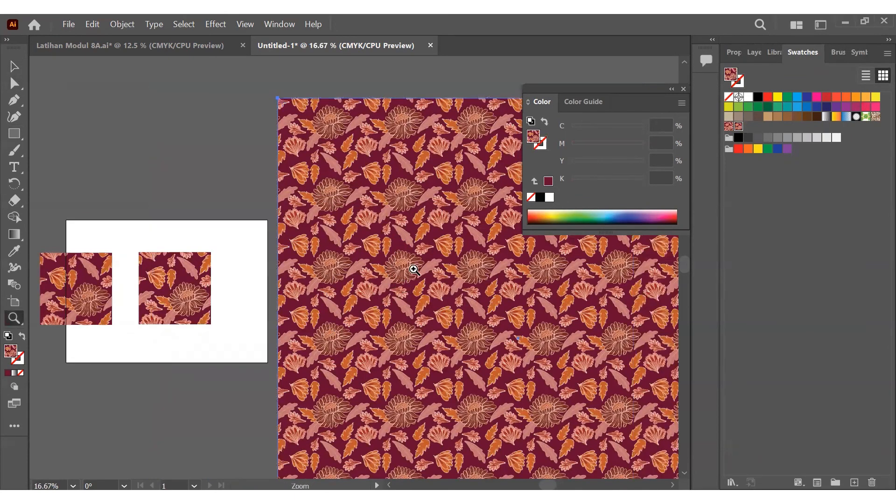
click(438, 254)
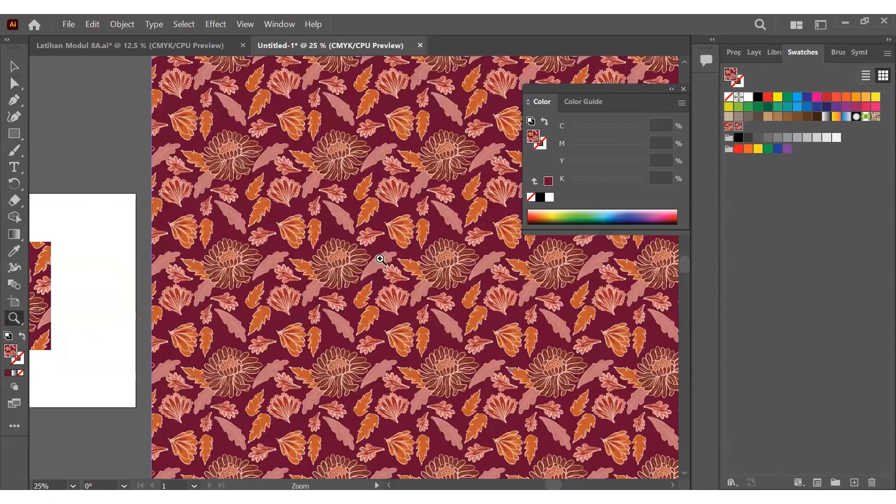
click(280, 268)
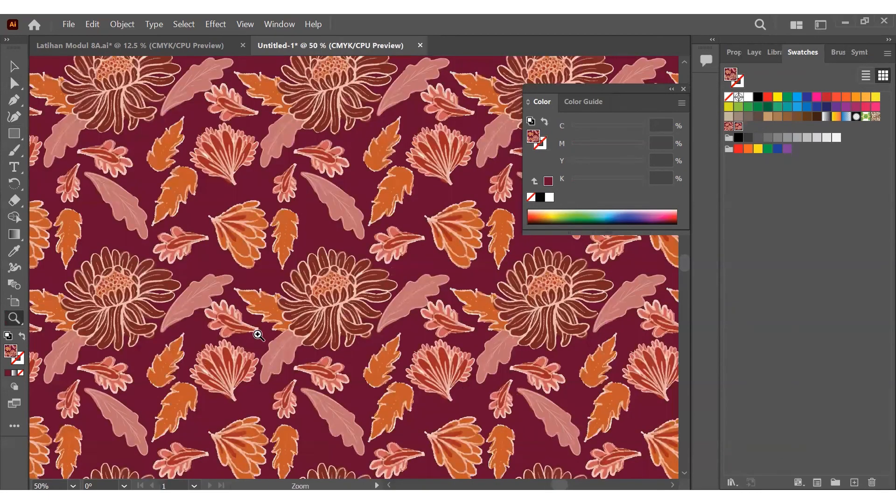